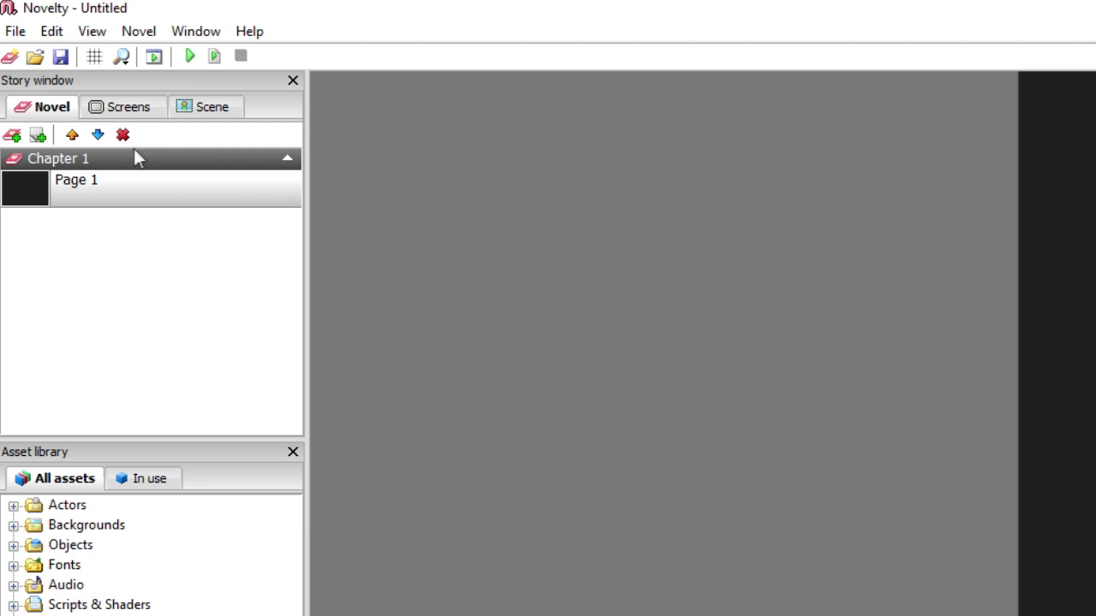
# Step: Add a second chapter to the novel and give it a first page, keeping the default names
pyautogui.click(17, 137)
pyautogui.click(144, 318)
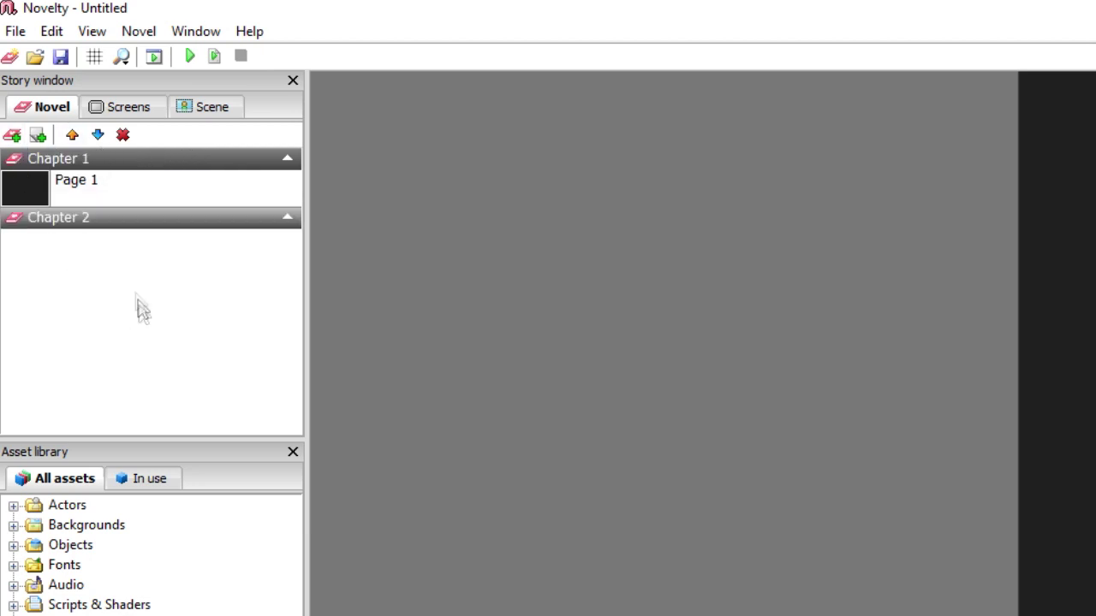
pyautogui.click(84, 221)
pyautogui.click(37, 136)
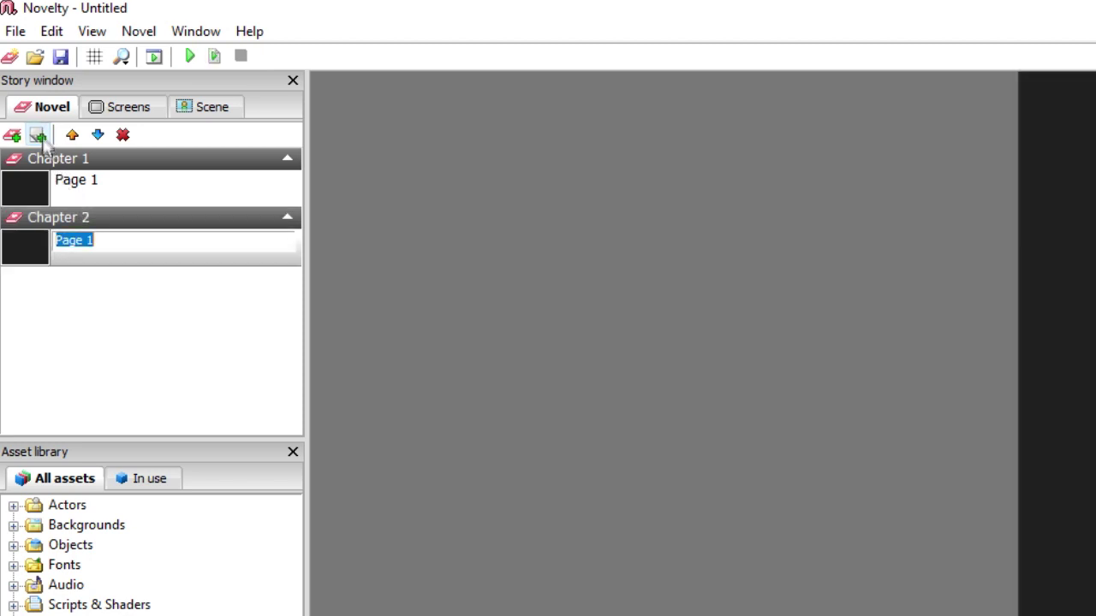
pyautogui.click(142, 300)
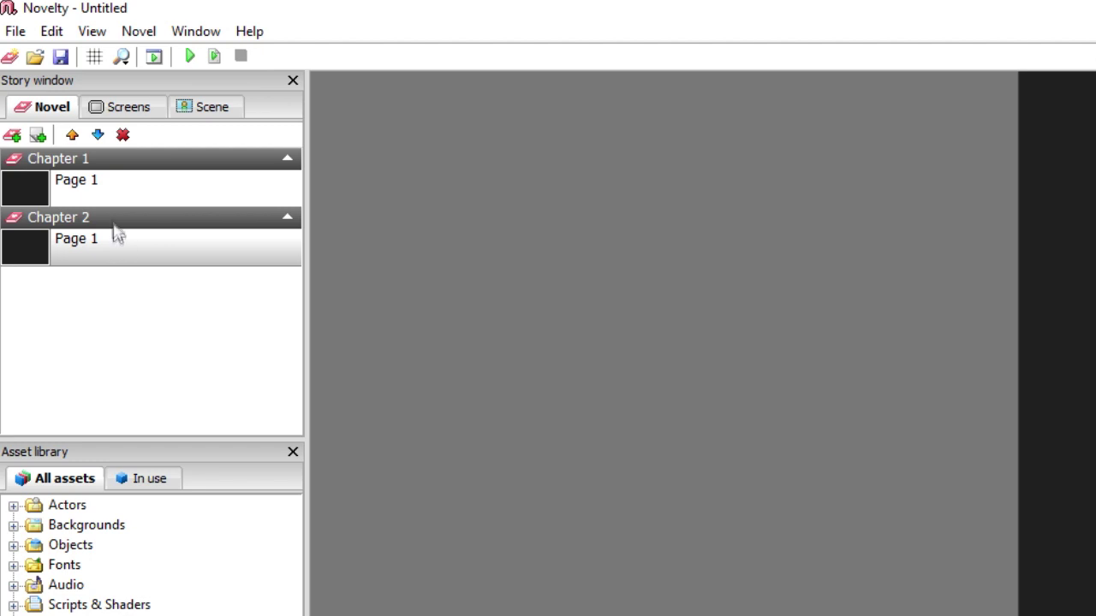
# Step: Add a third chapter after Chapter 2 and insert a page into it, keeping the default chapter name
pyautogui.click(98, 218)
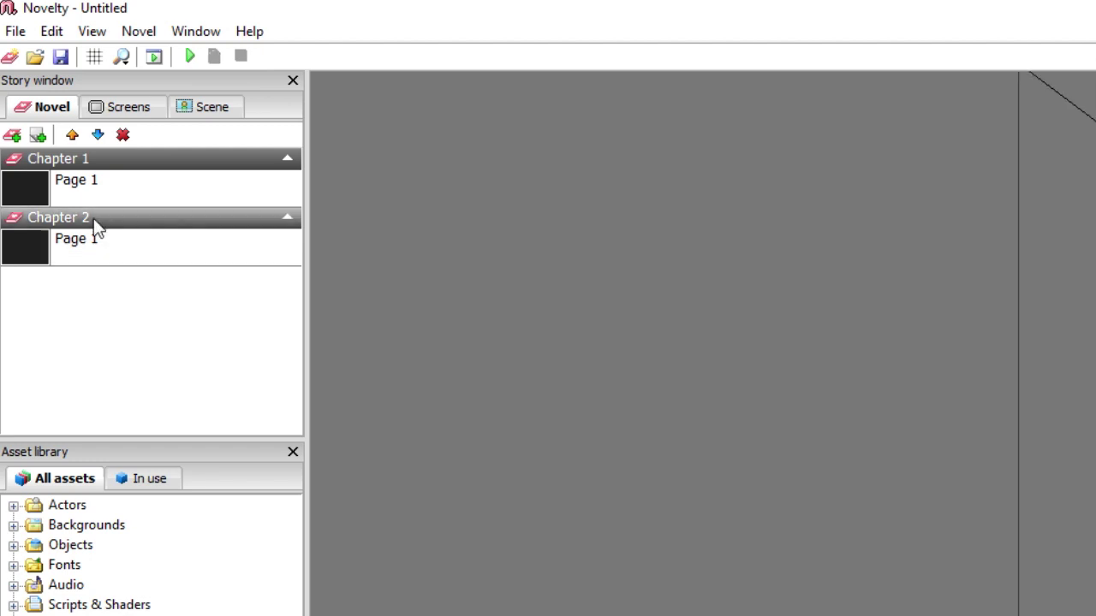
pyautogui.click(12, 136)
pyautogui.click(139, 320)
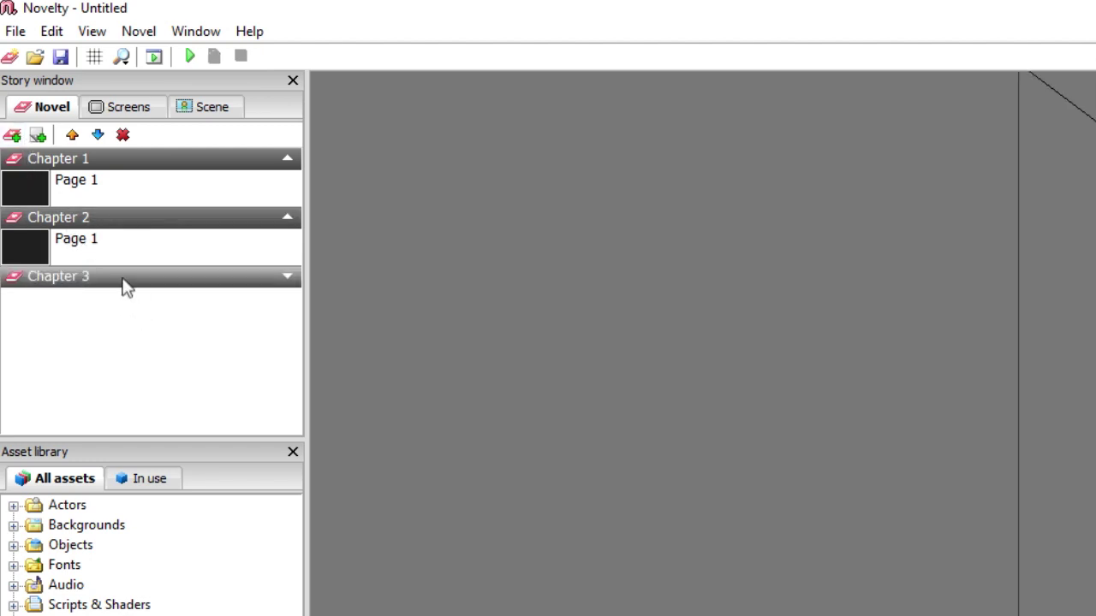
pyautogui.rightClick(124, 284)
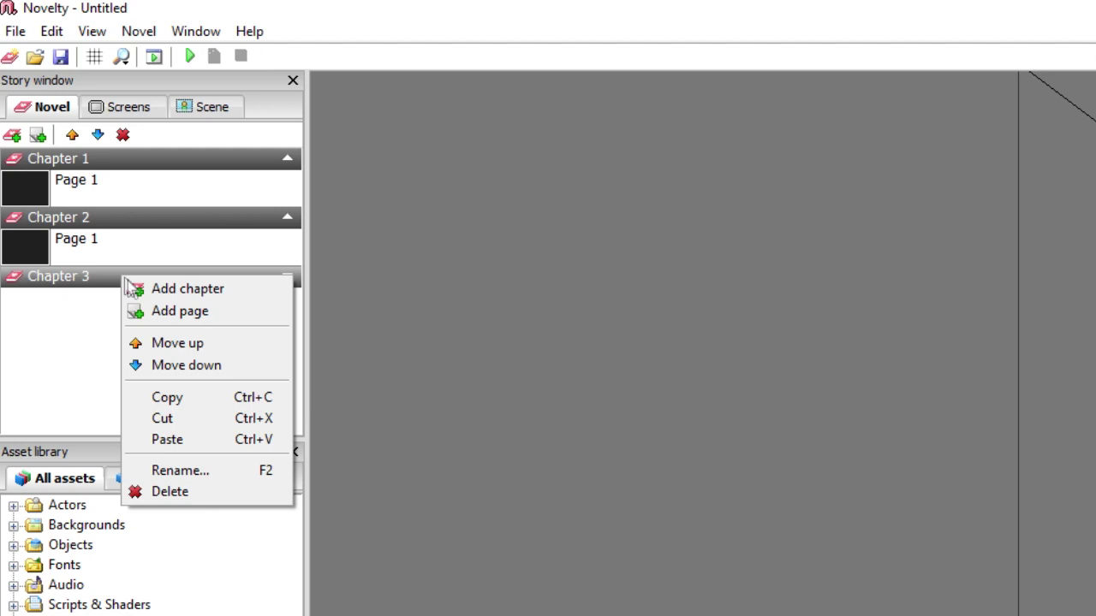
pyautogui.click(182, 312)
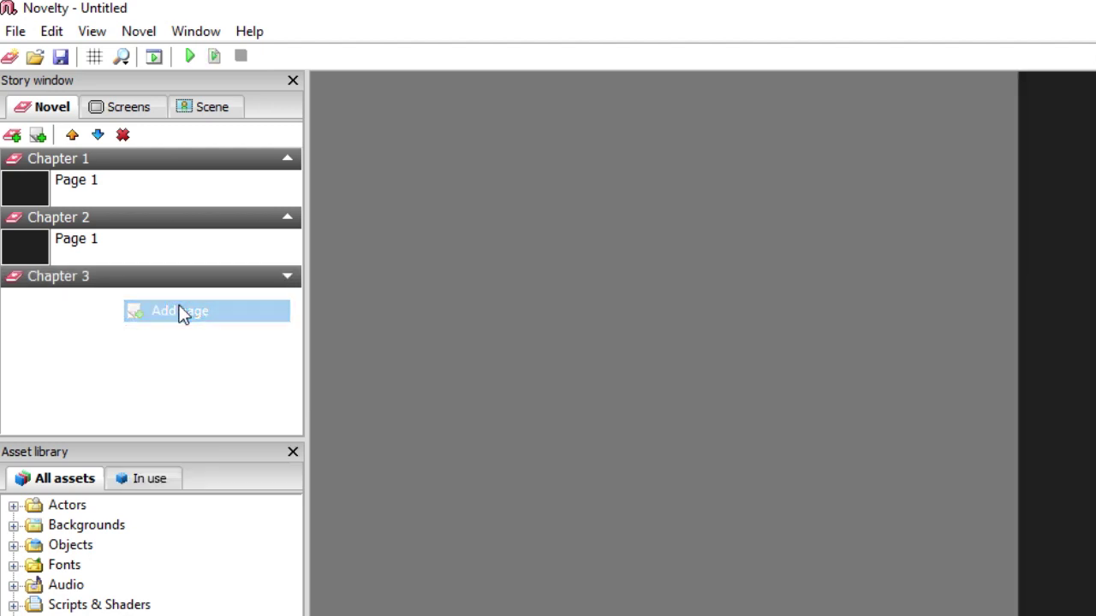
# Step: Collapse and re-expand the page lists of Chapters 1, 2 and 3 in turn
pyautogui.click(287, 159)
pyautogui.click(286, 158)
pyautogui.click(291, 220)
pyautogui.click(291, 223)
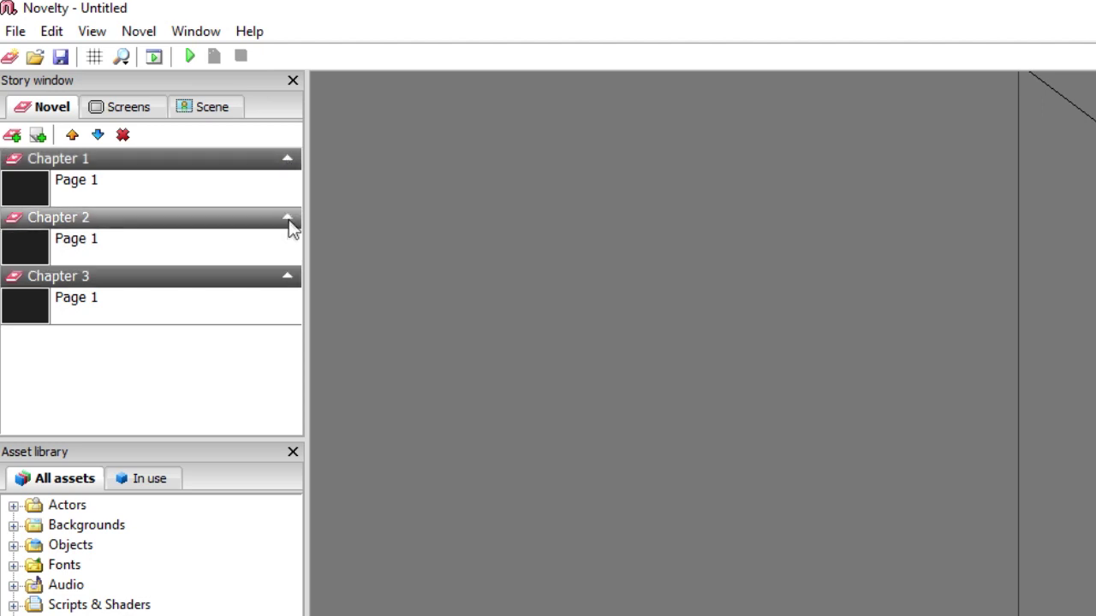
pyautogui.click(289, 279)
pyautogui.click(289, 276)
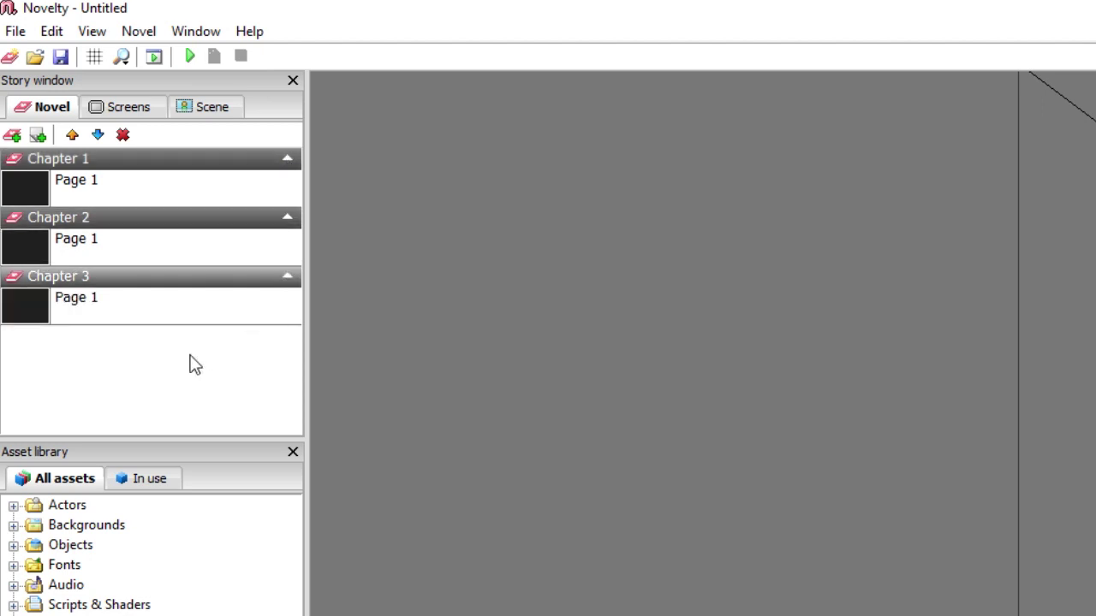
pyautogui.click(11, 137)
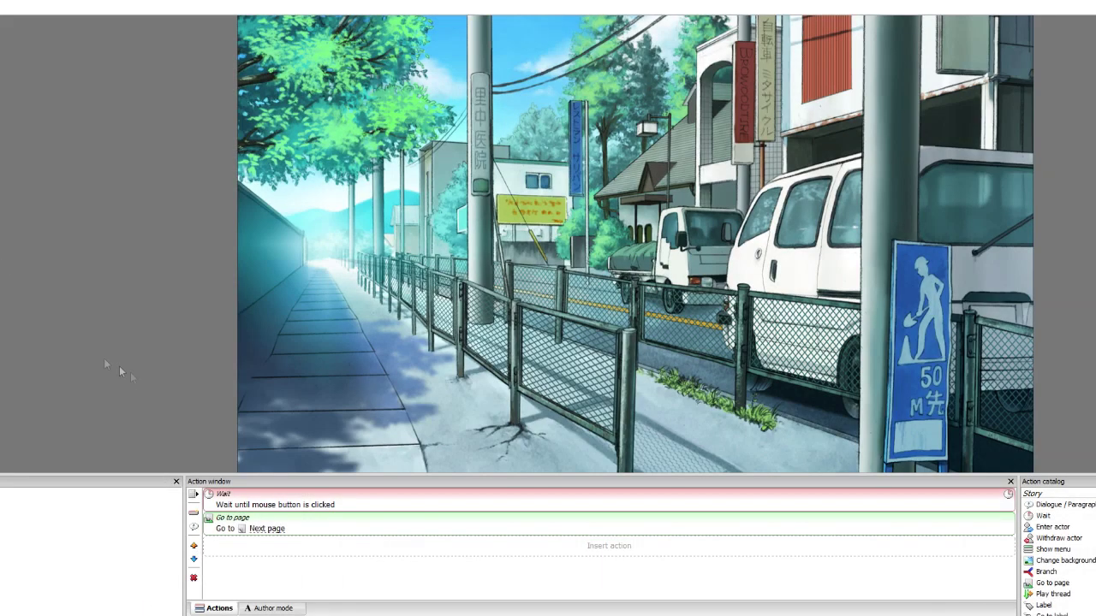
pyautogui.click(249, 499)
pyautogui.moveTo(249, 500); pyautogui.dragTo(249, 520)
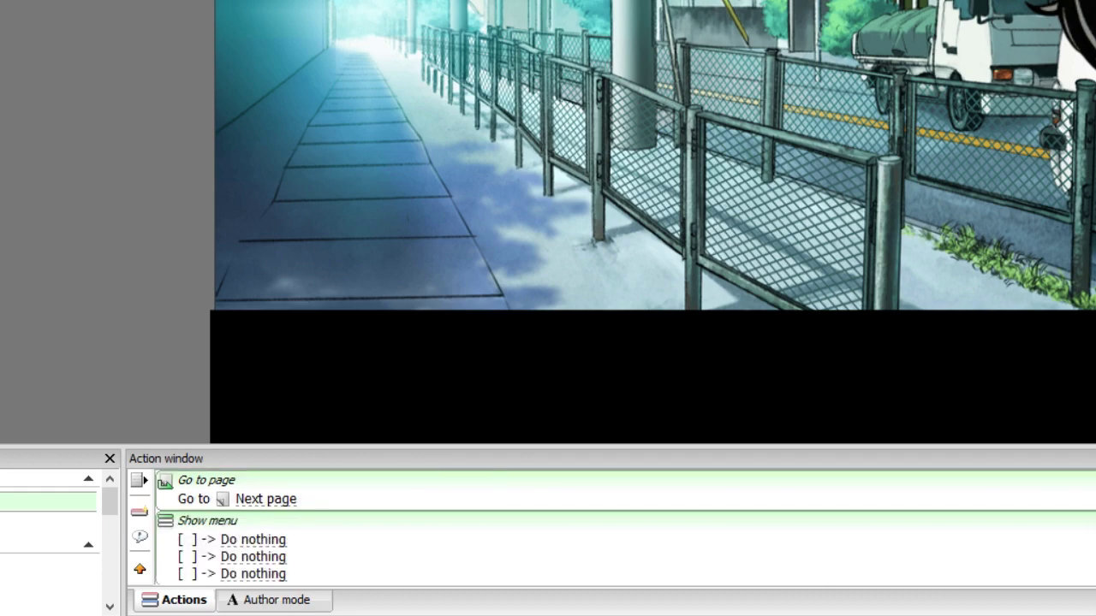
# Step: Set the phrase of the first option in the Show menu action to "Go With Ann"
pyautogui.click(293, 554)
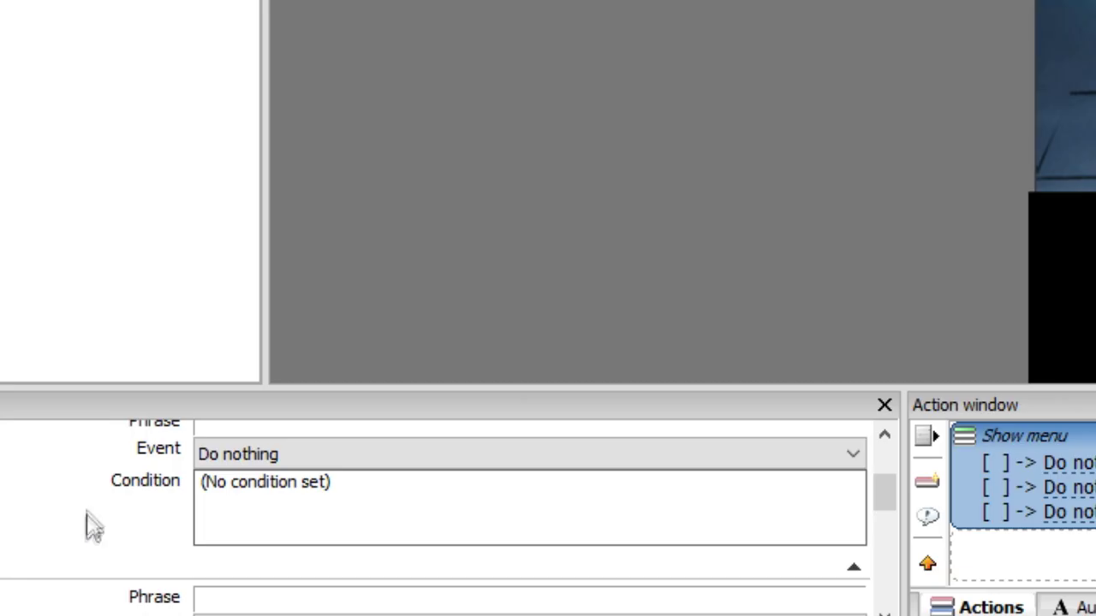
pyautogui.scroll(3, 97, 544)
pyautogui.click(237, 568)
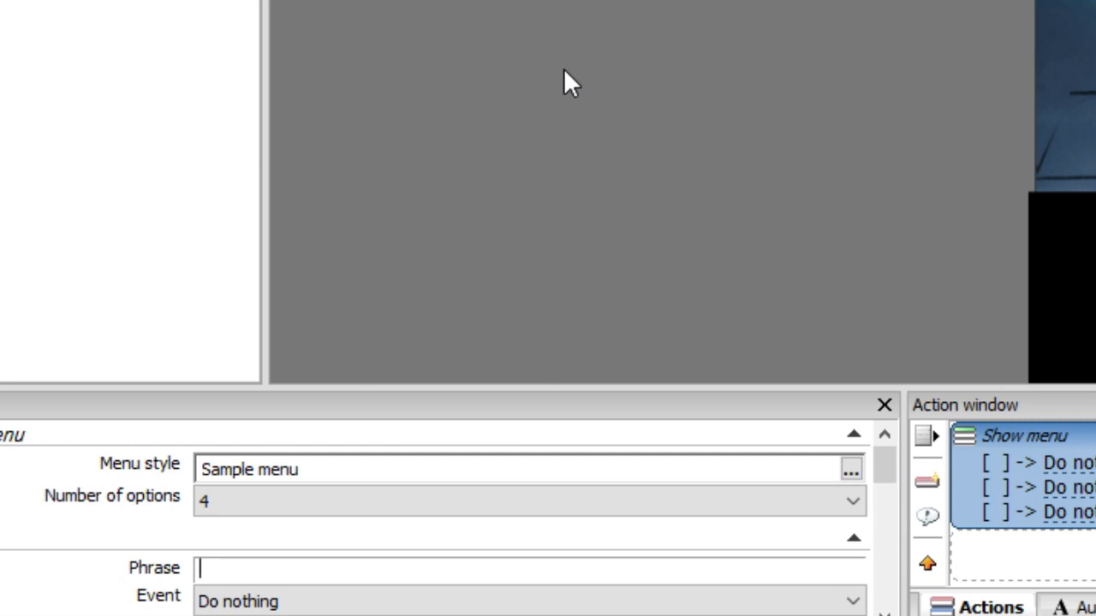
pyautogui.write('Go With Ann')
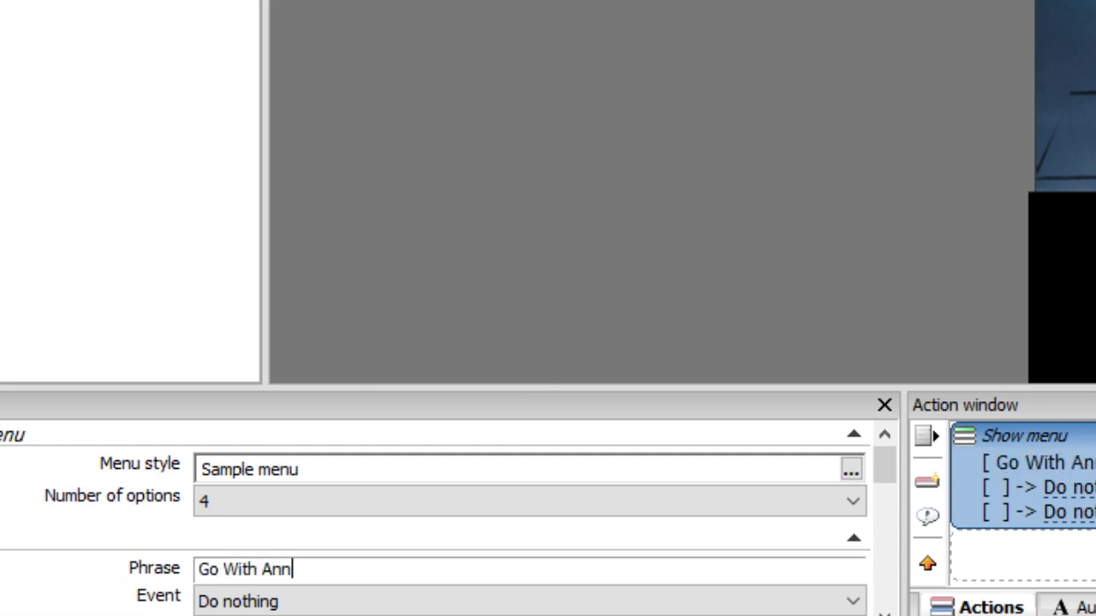
# Step: Give the first menu option a Change page event that leads to "Going with Ann, Page 1"
pyautogui.scroll(-2, 94, 575)
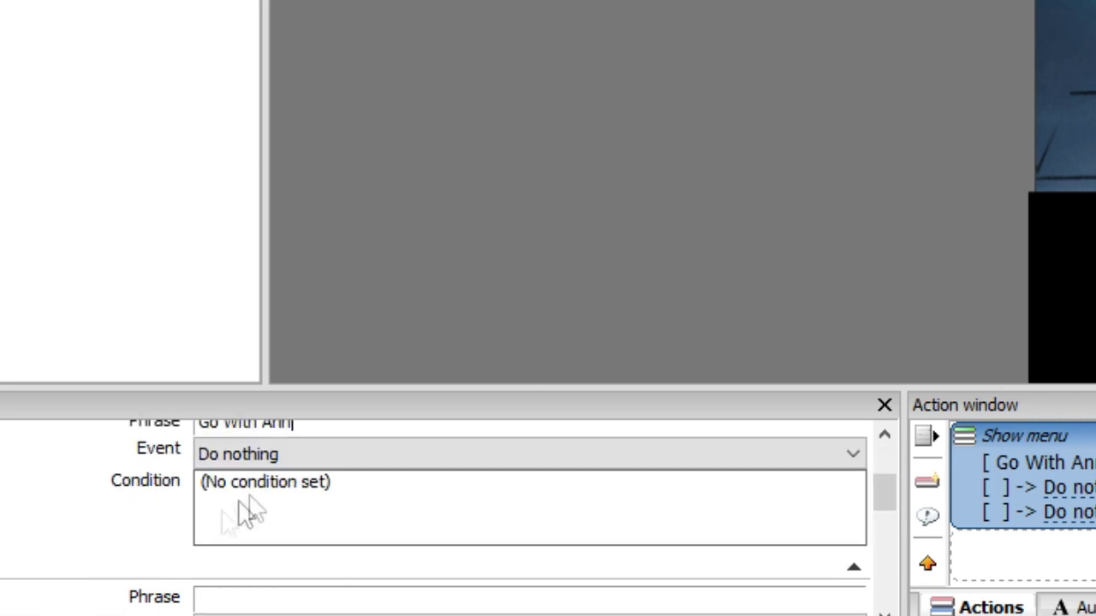
pyautogui.click(271, 455)
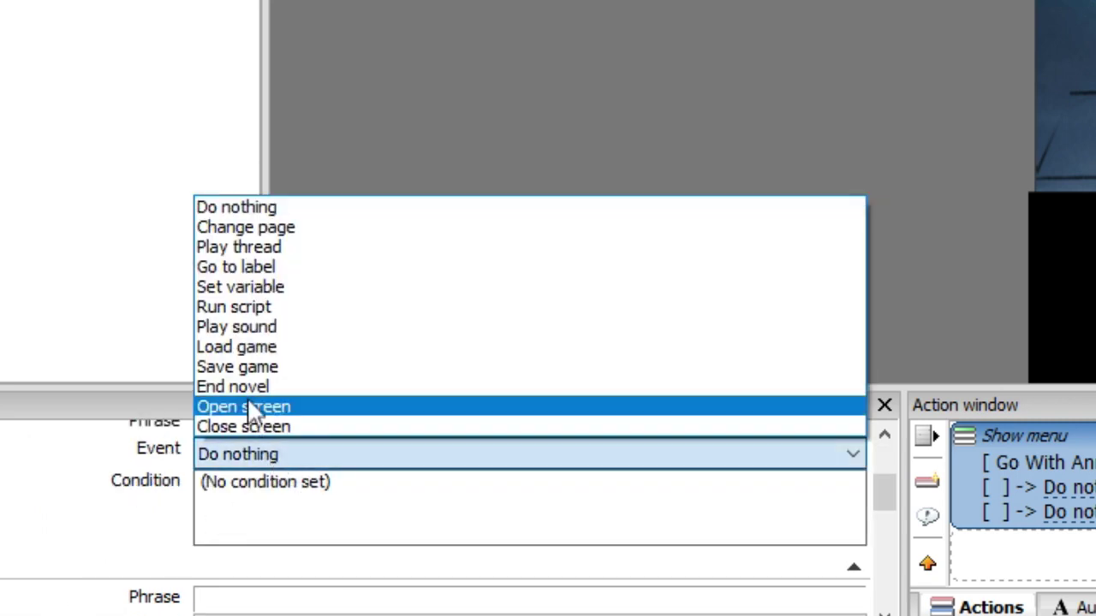
pyautogui.click(285, 227)
pyautogui.click(272, 488)
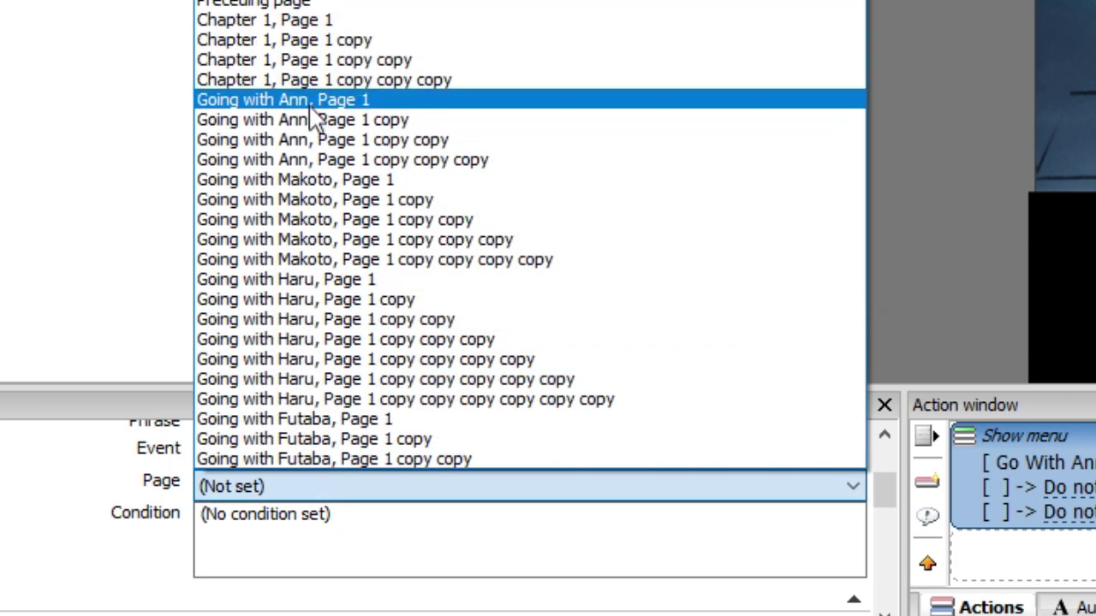
pyautogui.click(305, 102)
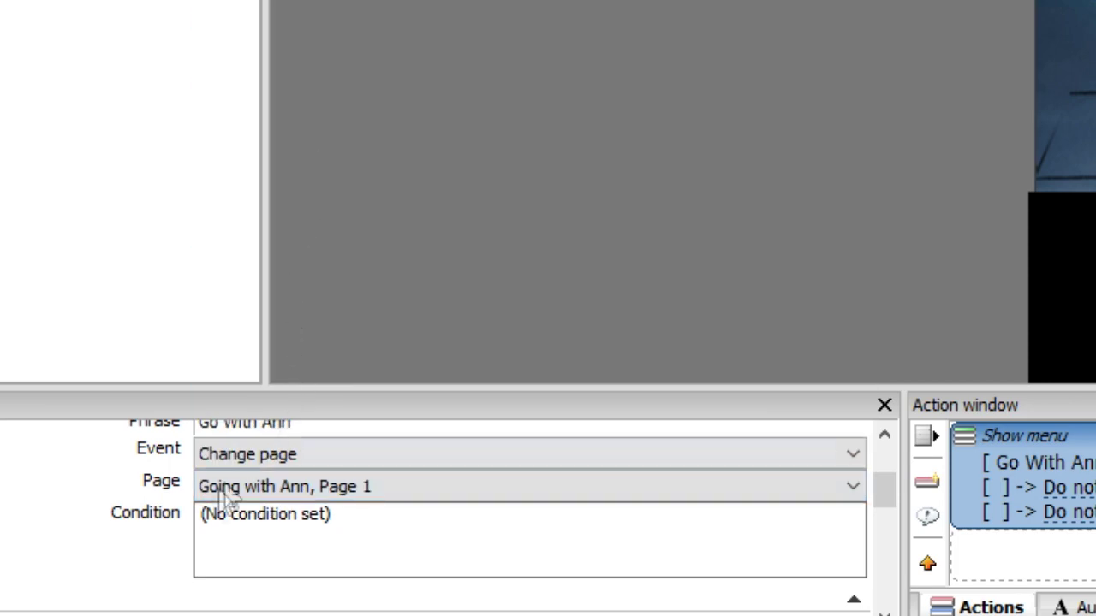
# Step: Set the second menu option's phrase to "Going With Makoto" and its event to Change page
pyautogui.scroll(-3, 98, 509)
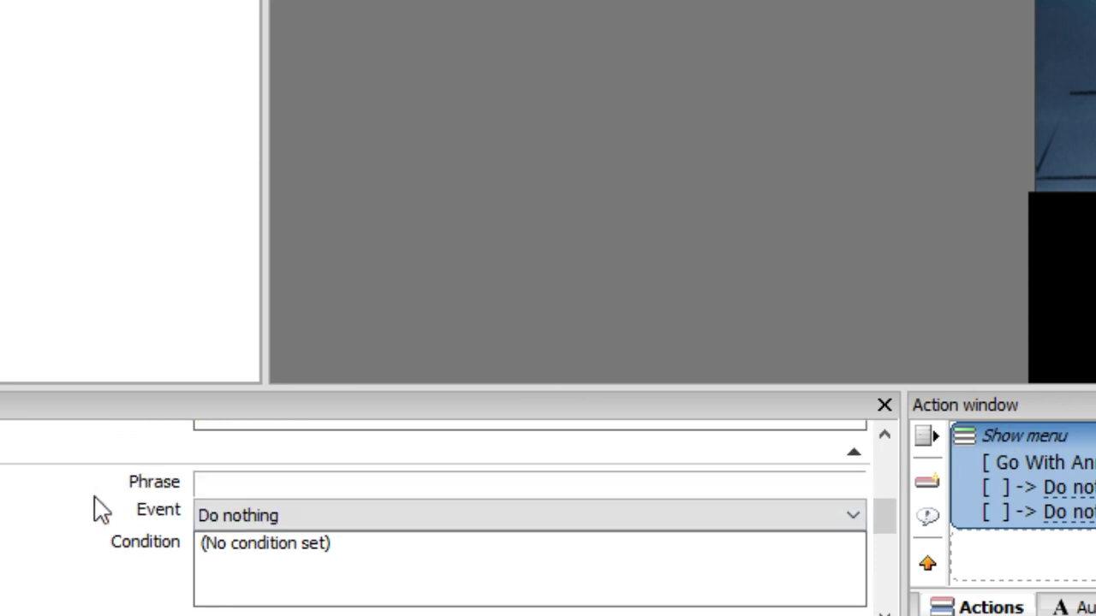
pyautogui.click(266, 486)
pyautogui.write('Going With Makoto')
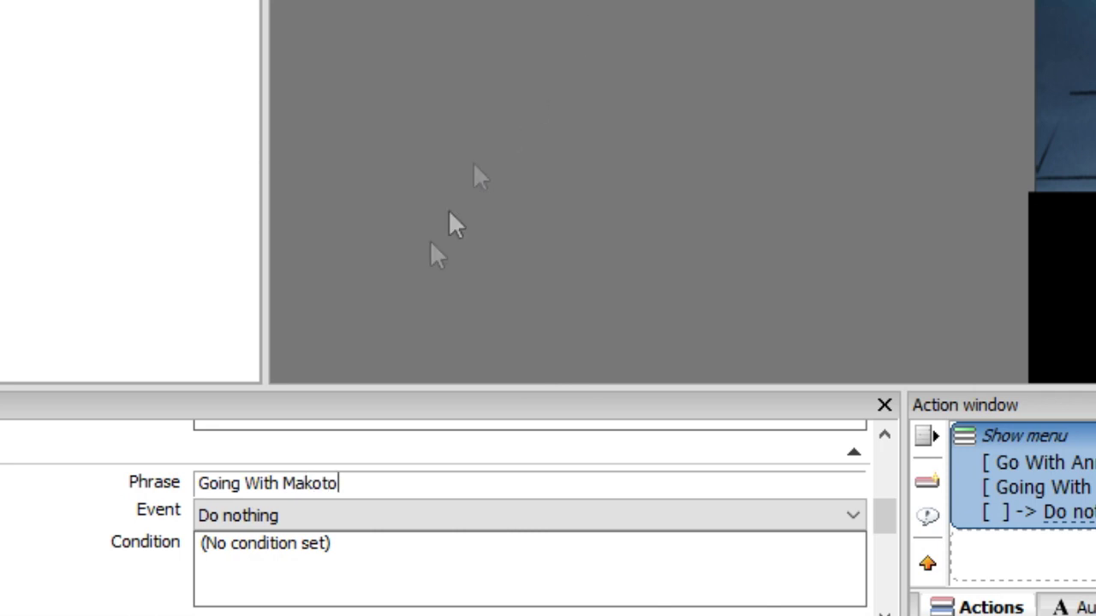
pyautogui.click(243, 517)
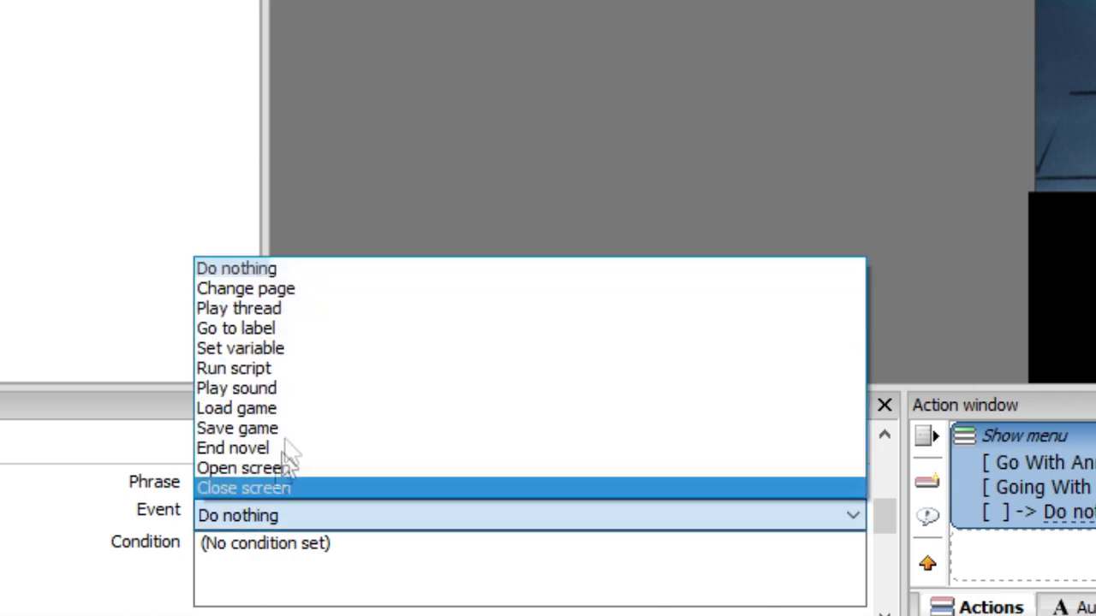
pyautogui.click(283, 291)
pyautogui.click(243, 548)
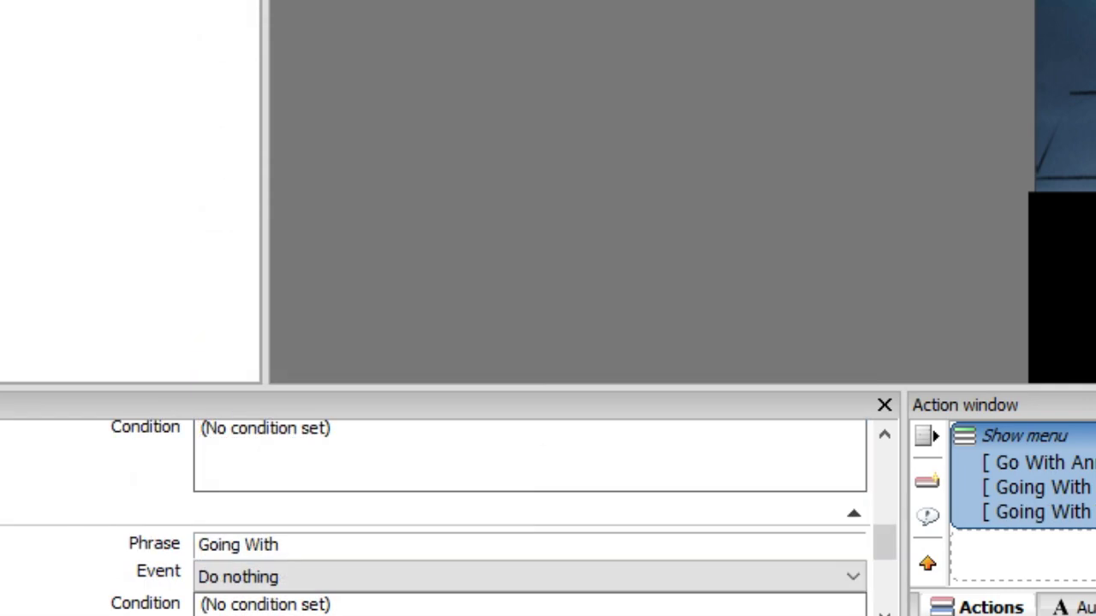
# Step: Complete the third option's phrase as "Going With Haru" and make the "Going With Futaba" option change to "Going with Futaba, Page 1"
pyautogui.write('Haru')
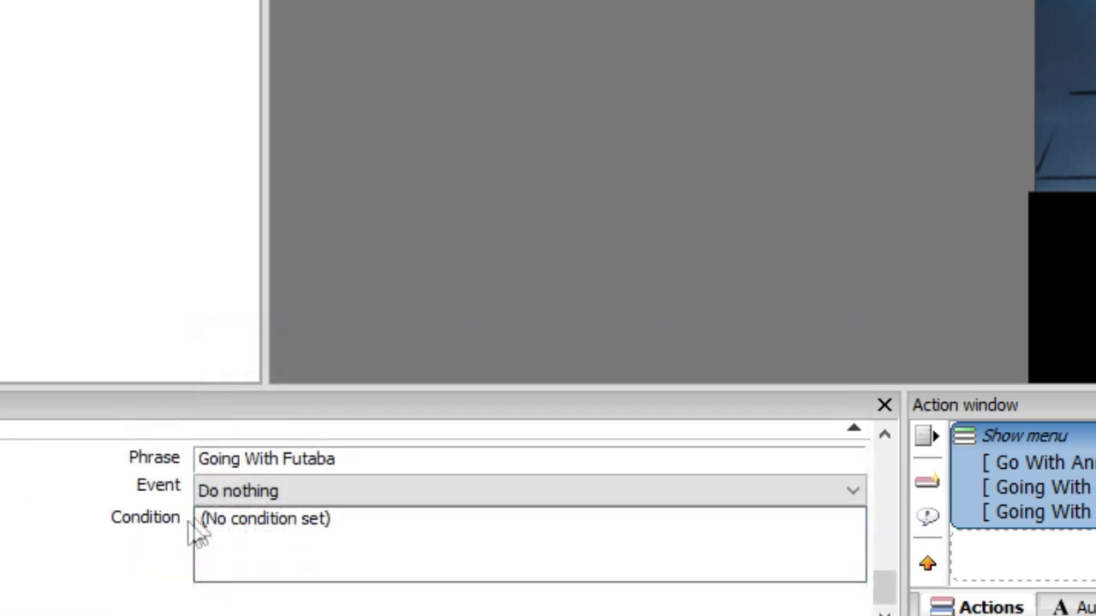
pyautogui.click(228, 487)
pyautogui.click(387, 271)
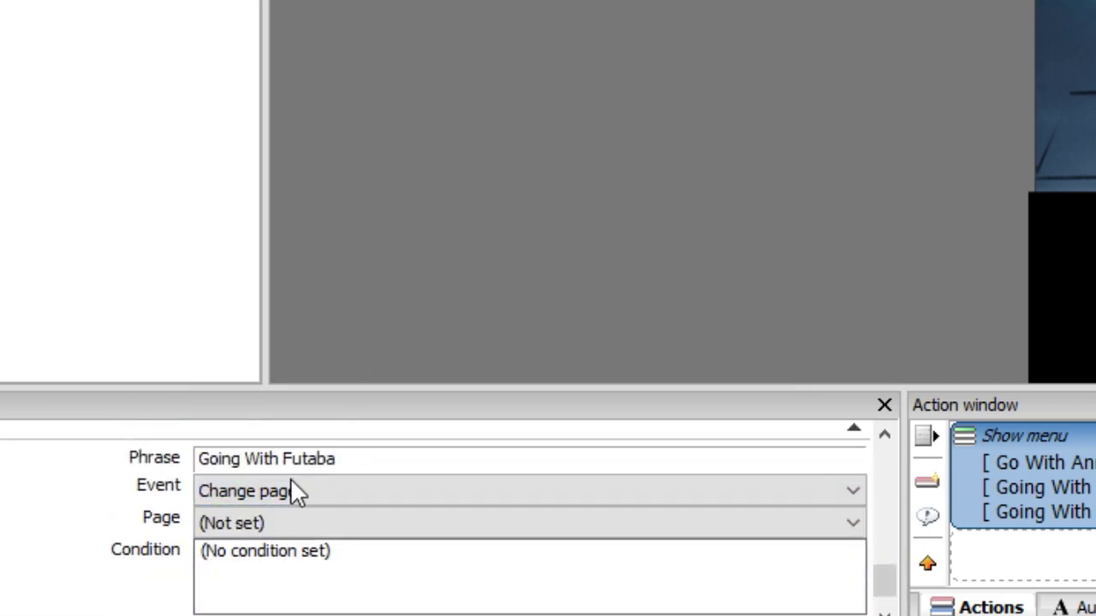
pyautogui.click(259, 524)
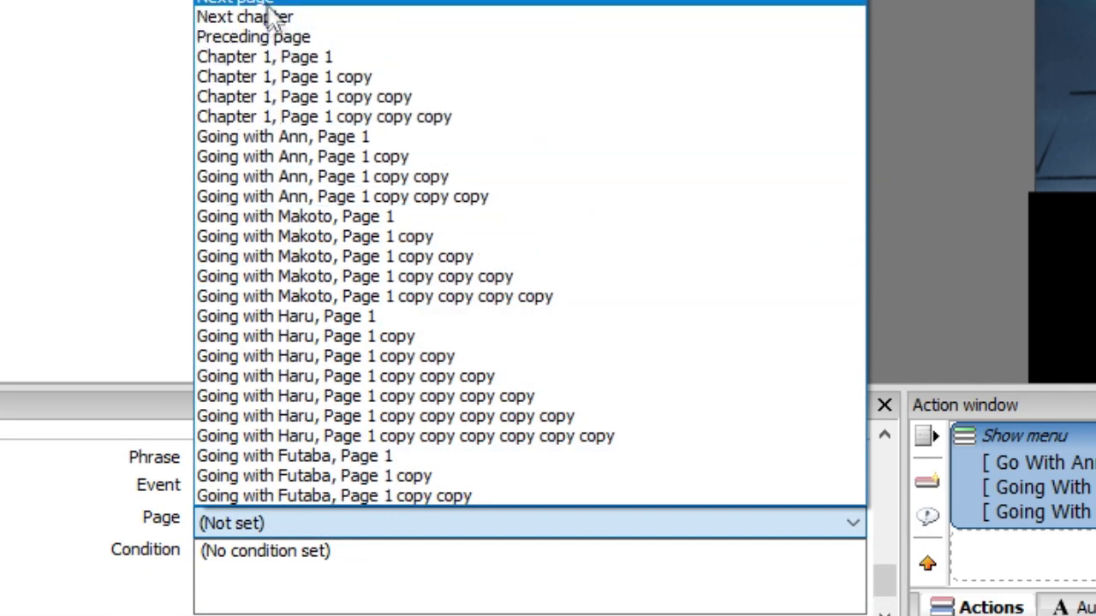
pyautogui.click(377, 455)
pyautogui.click(565, 15)
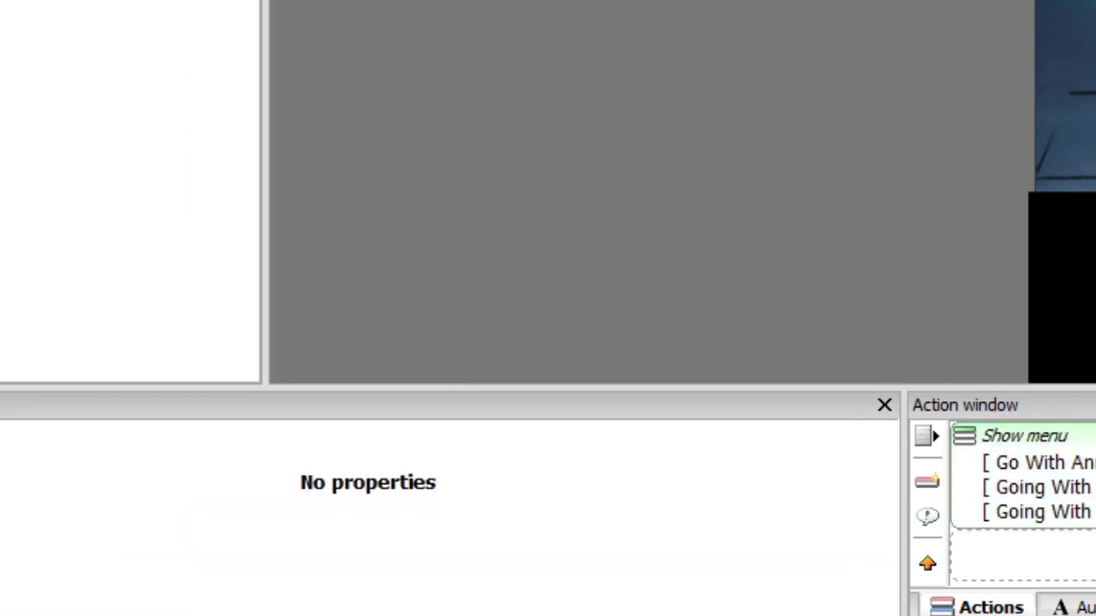
# Step: Preview the novel from the street scene and advance through its pages up to the choice menu
pyautogui.click(1028, 479)
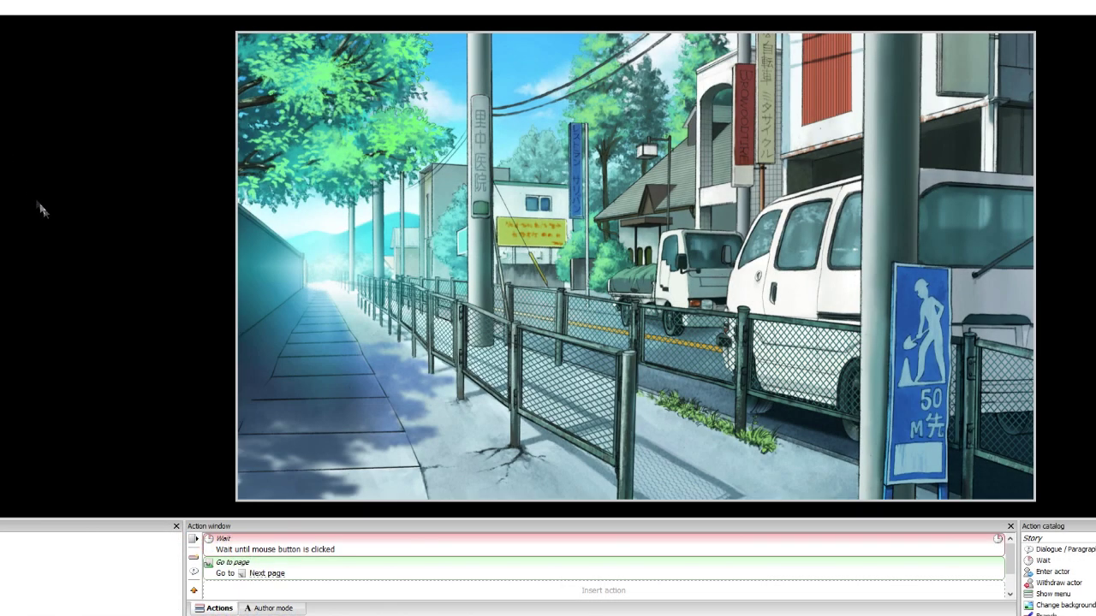
pyautogui.click(80, 237)
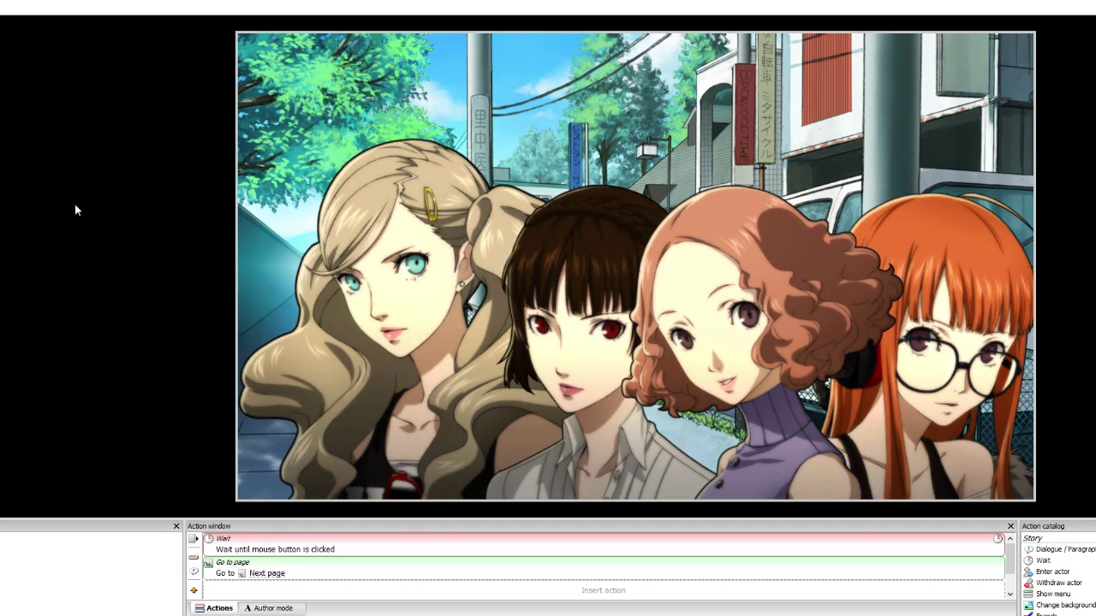
pyautogui.click(75, 203)
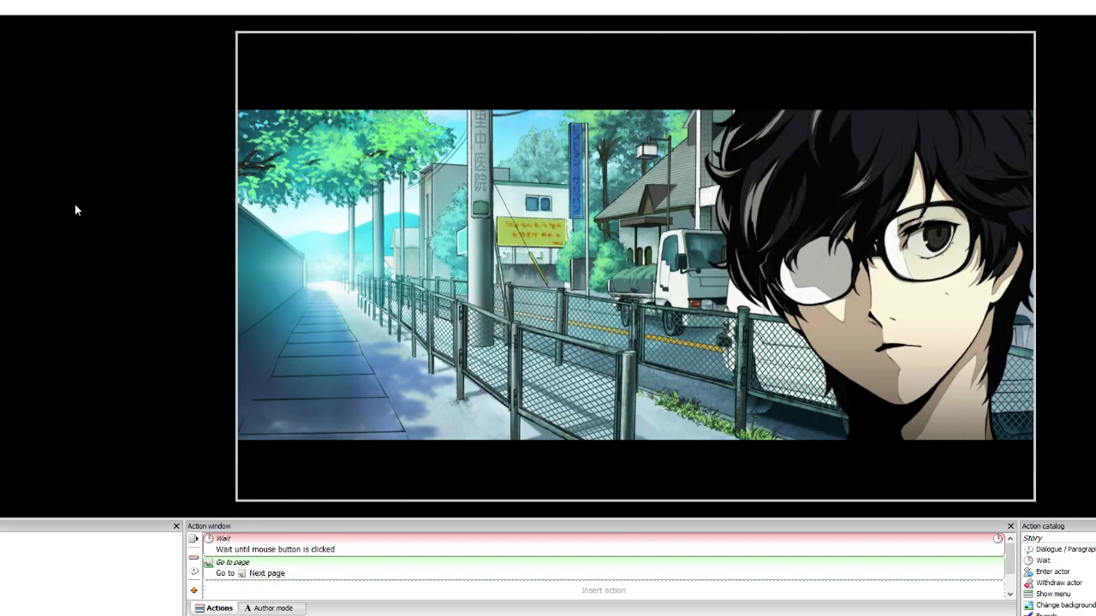
pyautogui.click(75, 206)
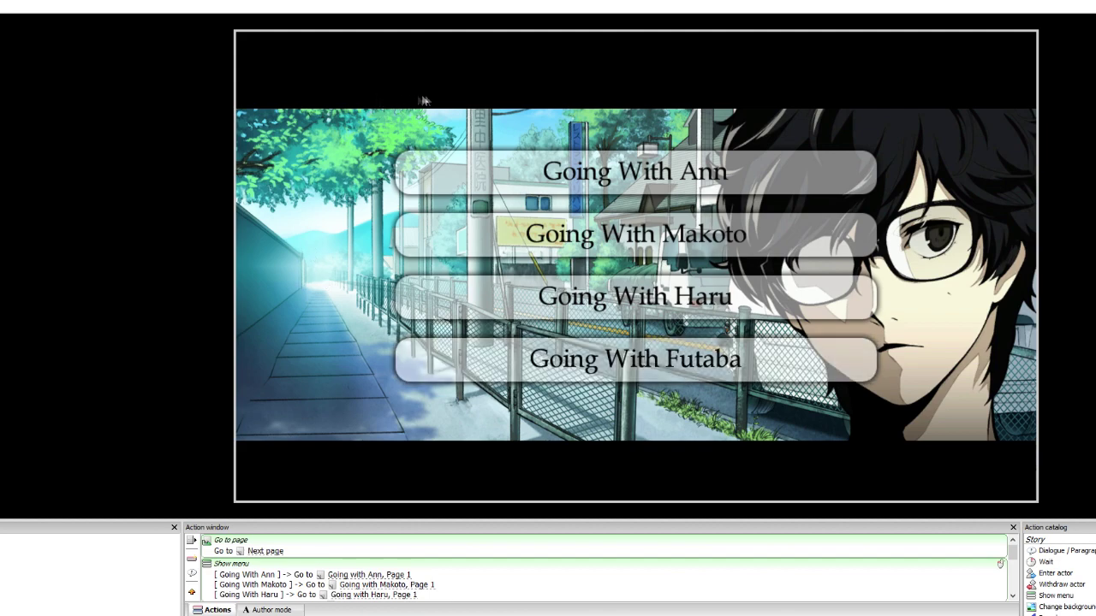
# Step: Test the "Going With Ann" choice and play its branch through until it returns to the choice menu
pyautogui.click(464, 166)
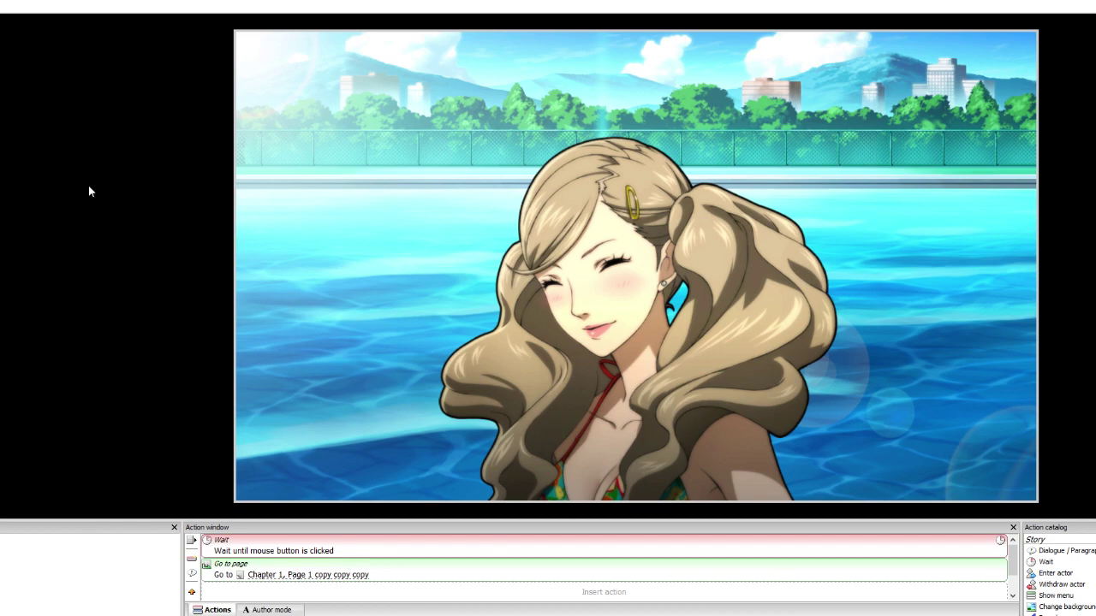
pyautogui.click(91, 184)
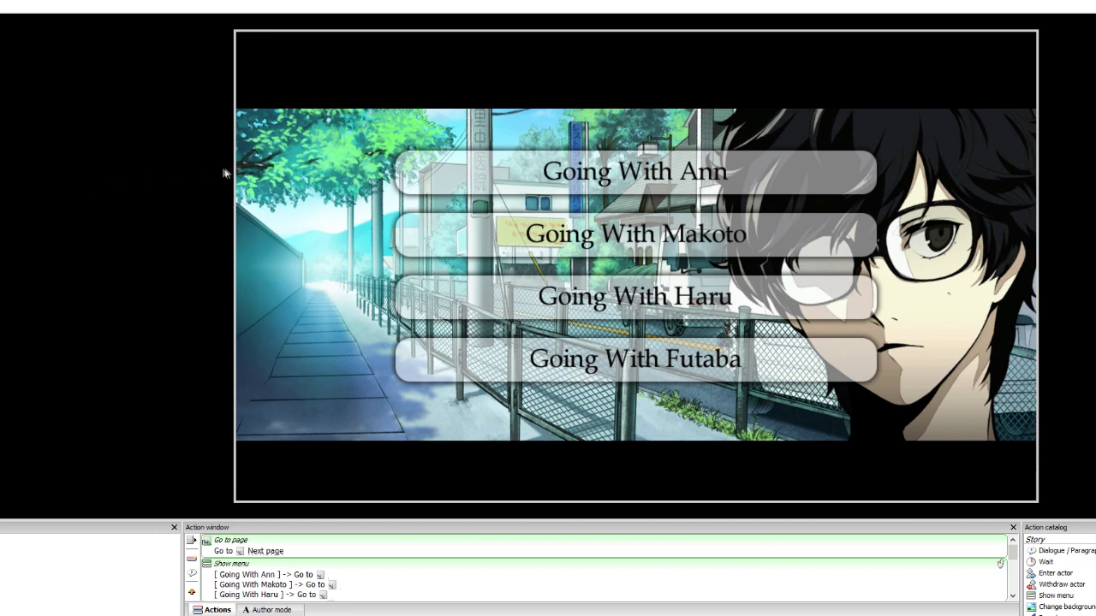
# Step: Test the "Going With Makoto" choice and advance its branch to the study session dialogue in the hotel room
pyautogui.click(463, 246)
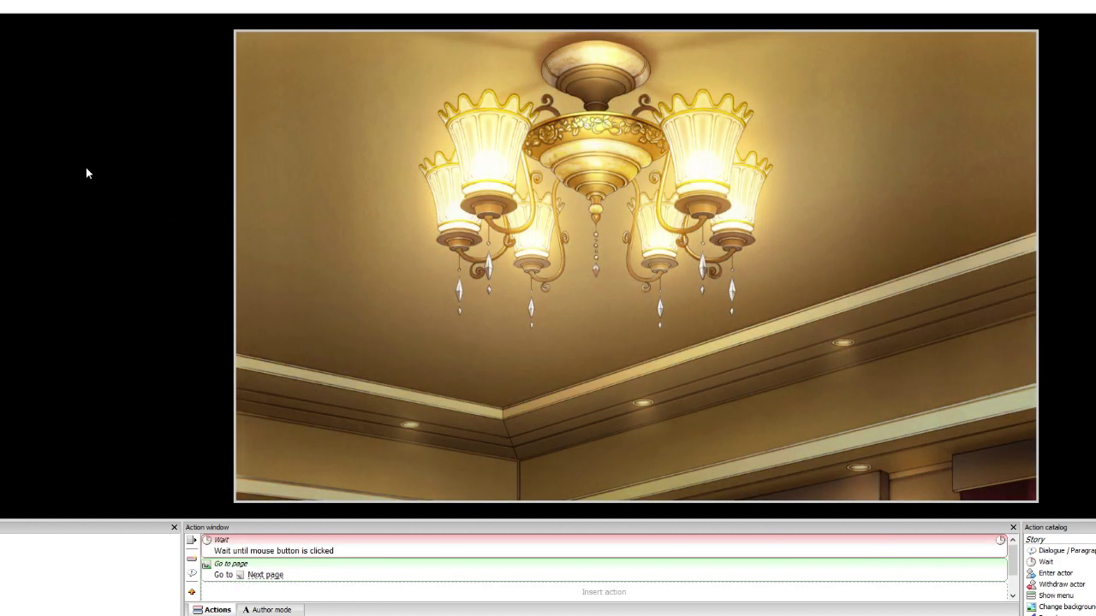
pyautogui.click(85, 168)
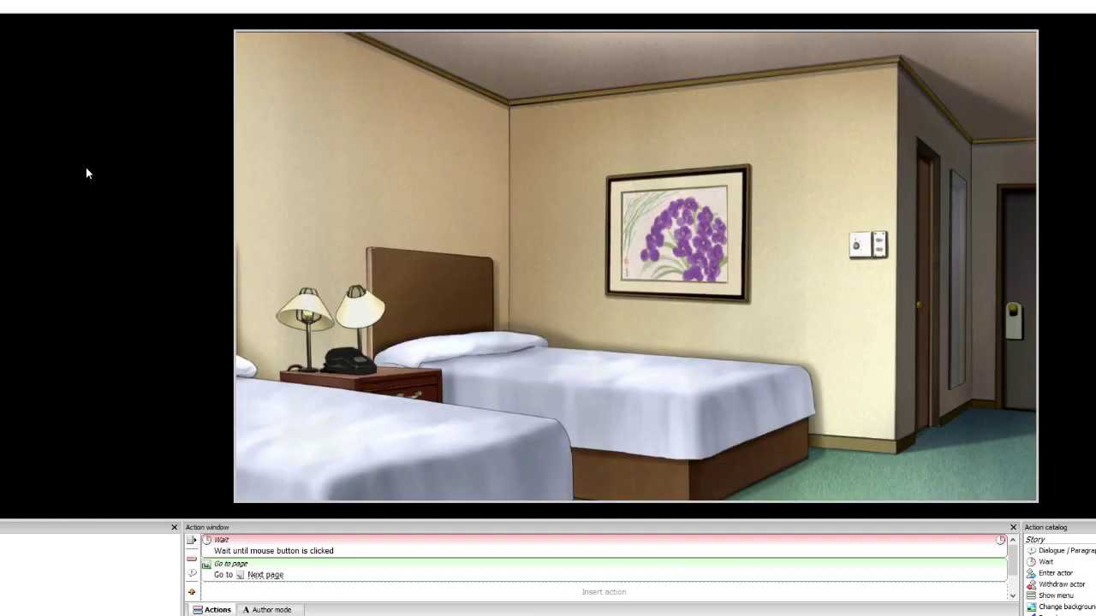
pyautogui.click(86, 169)
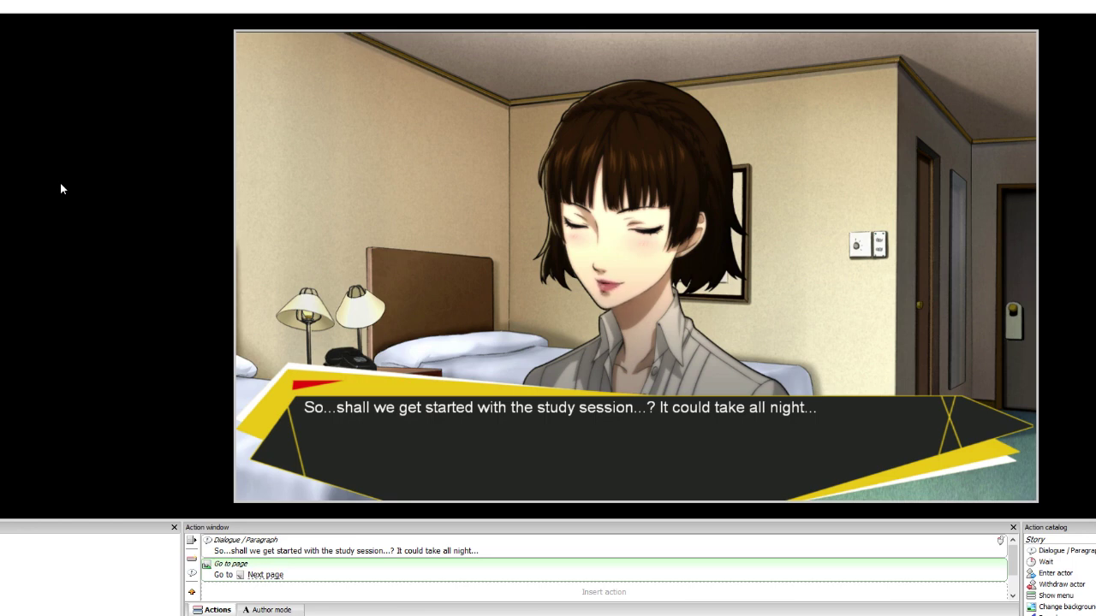
# Step: Advance the rest of the Makoto branch from the study session dialogue back to the choice menu
pyautogui.press('Return')
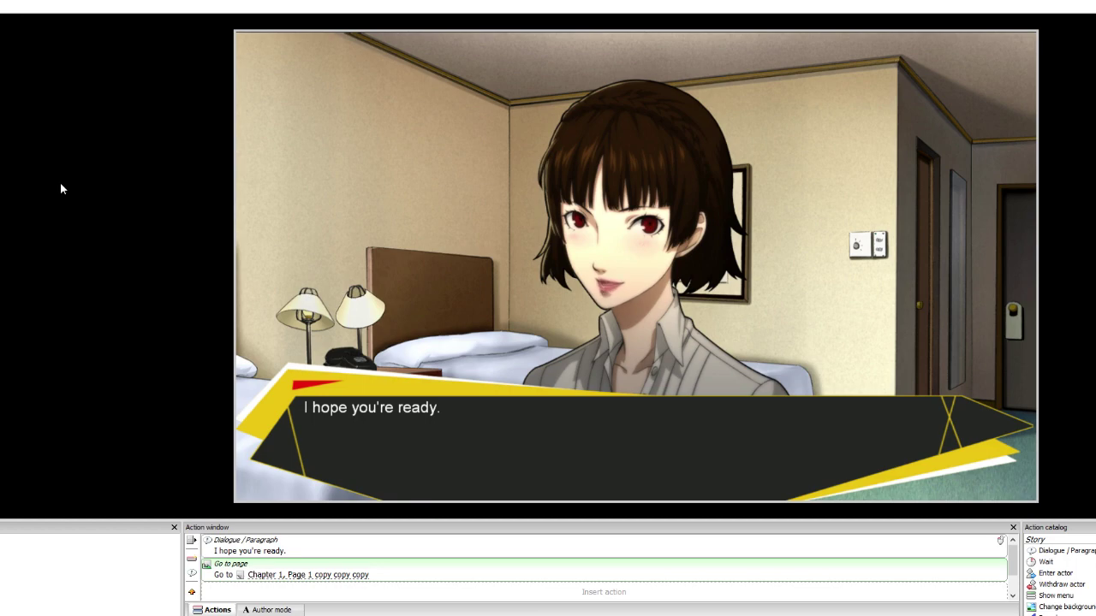
pyautogui.press('Return')
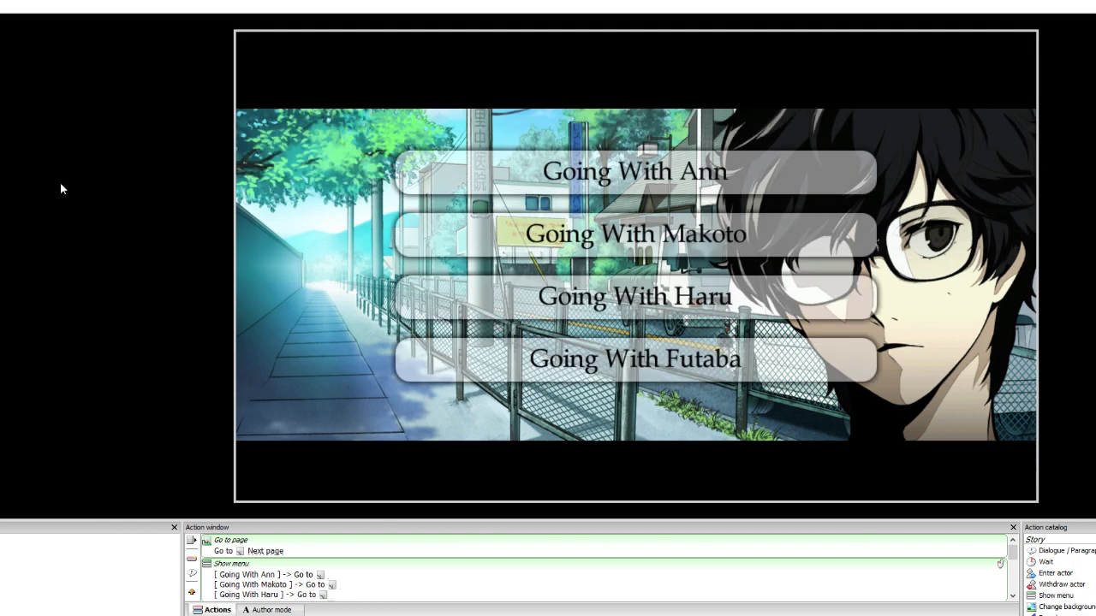
# Step: Test the "Going With Haru" choice and play its cave branch through until it returns to the choice menu
pyautogui.click(500, 303)
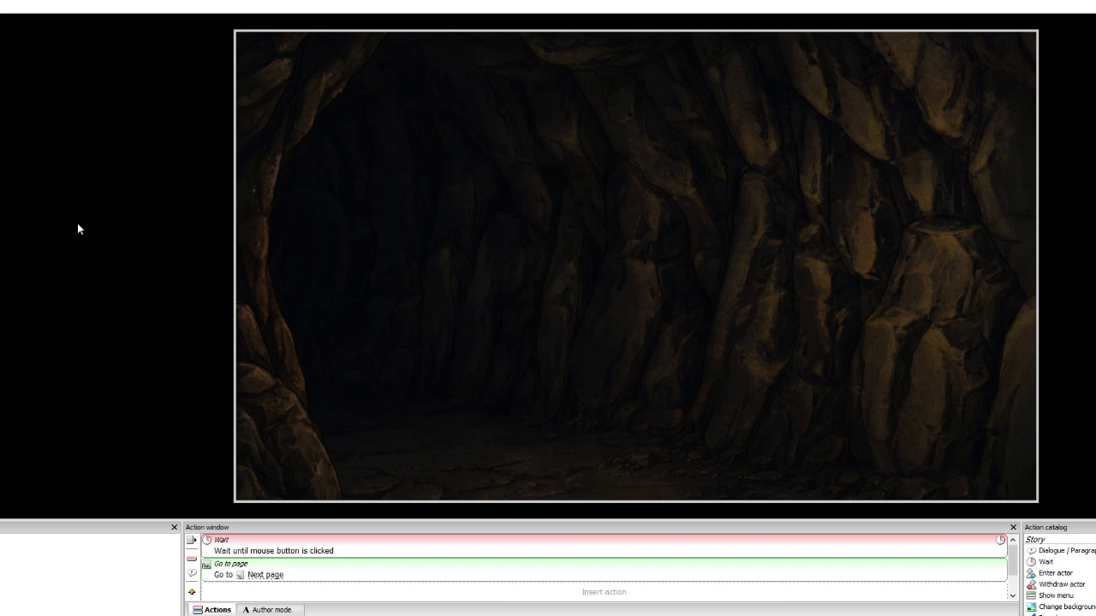
pyautogui.click(77, 229)
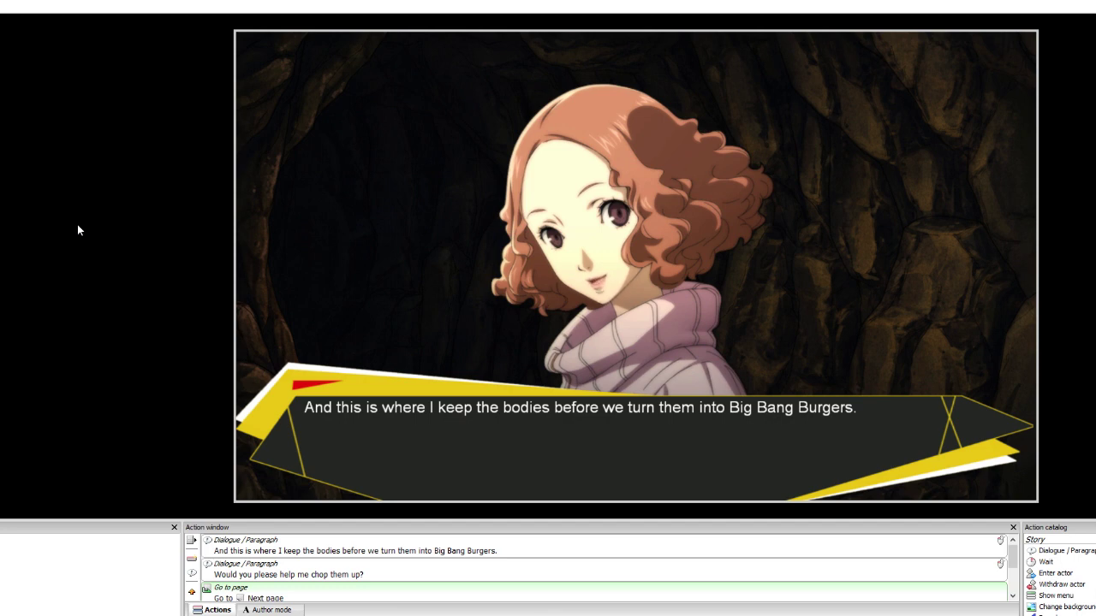
pyautogui.click(77, 224)
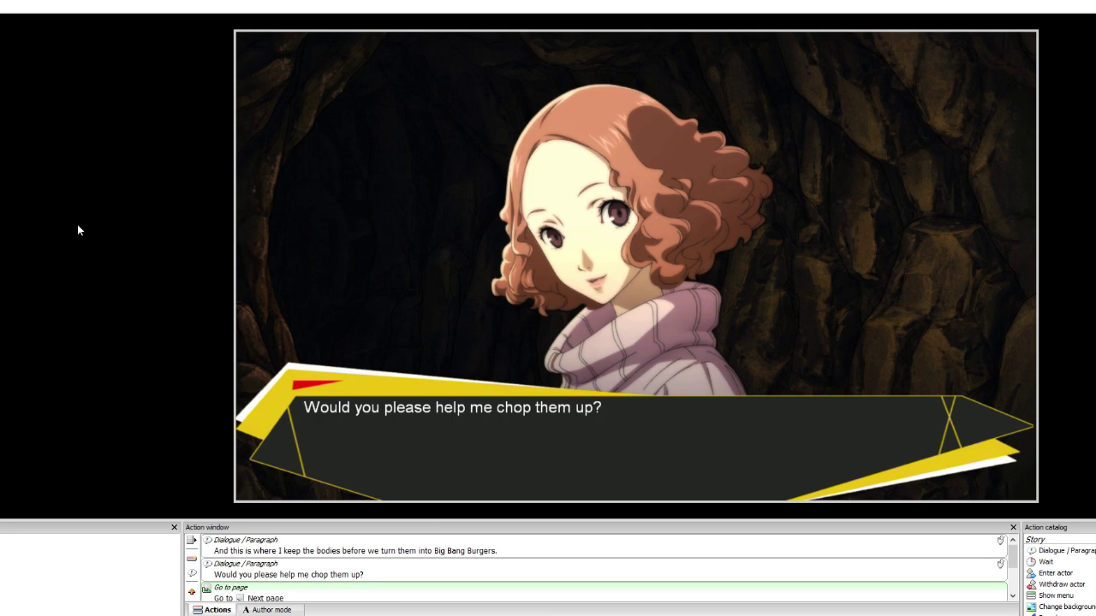
pyautogui.click(77, 225)
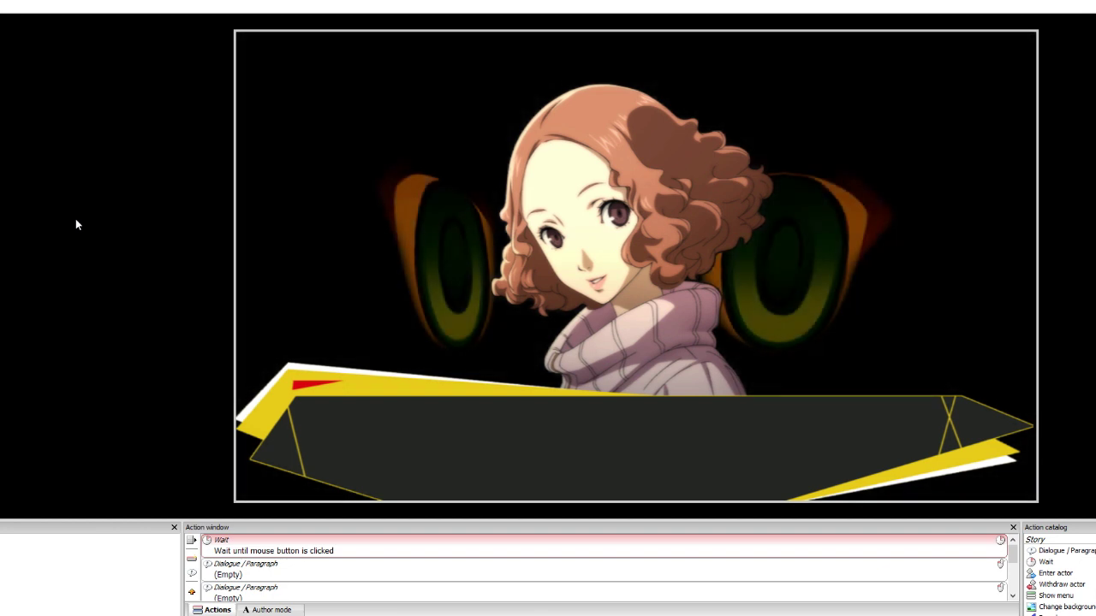
pyautogui.click(76, 219)
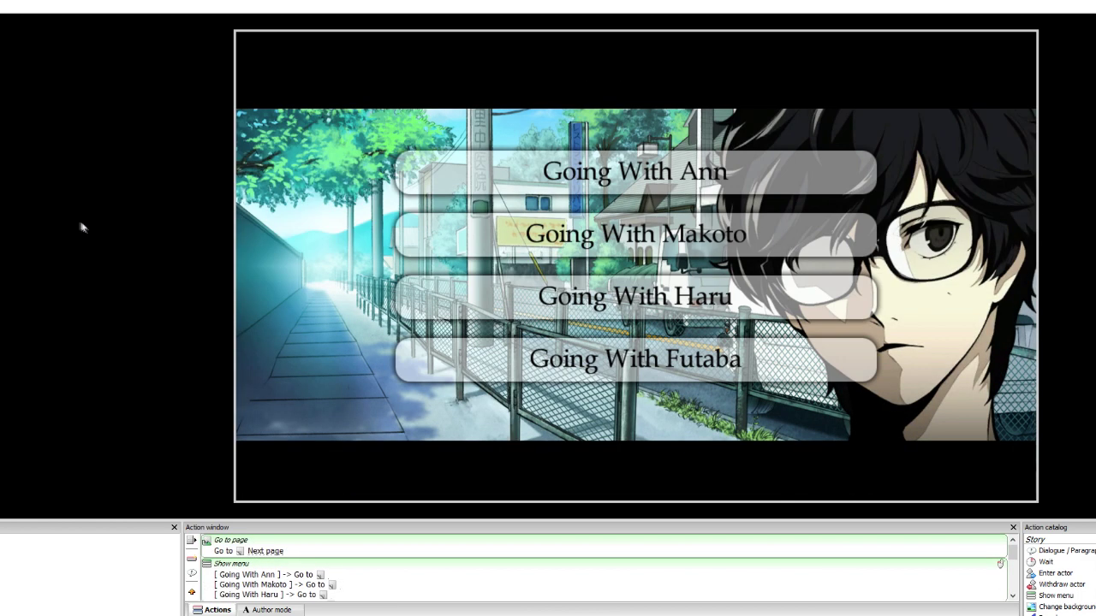
# Step: Test the "Going With Futaba" choice and advance its branch past the police officer scene to the desk scene
pyautogui.click(545, 366)
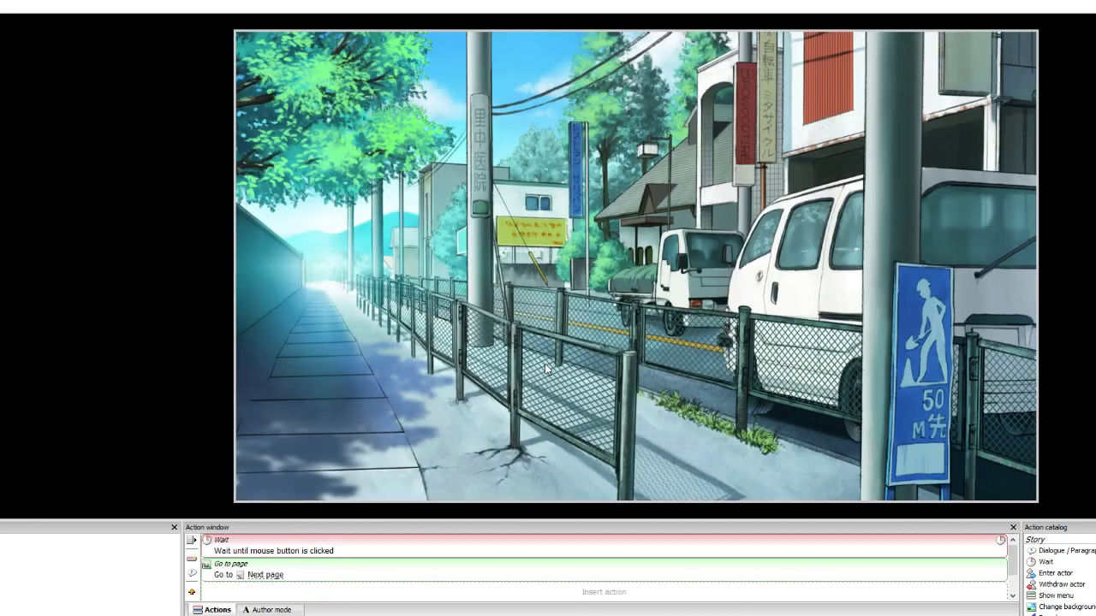
pyautogui.click(86, 205)
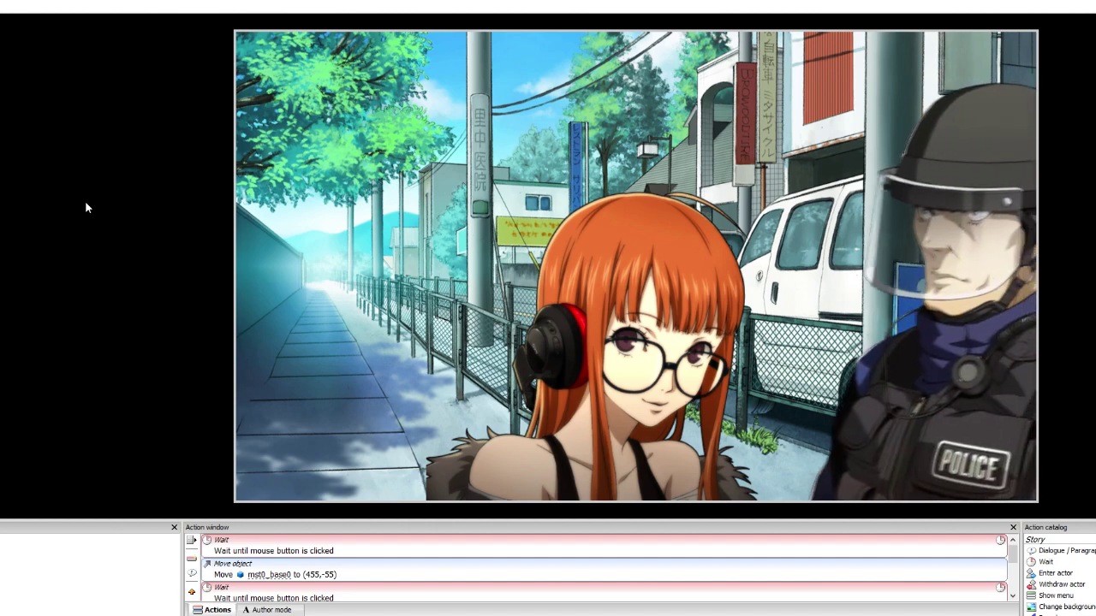
pyautogui.click(85, 207)
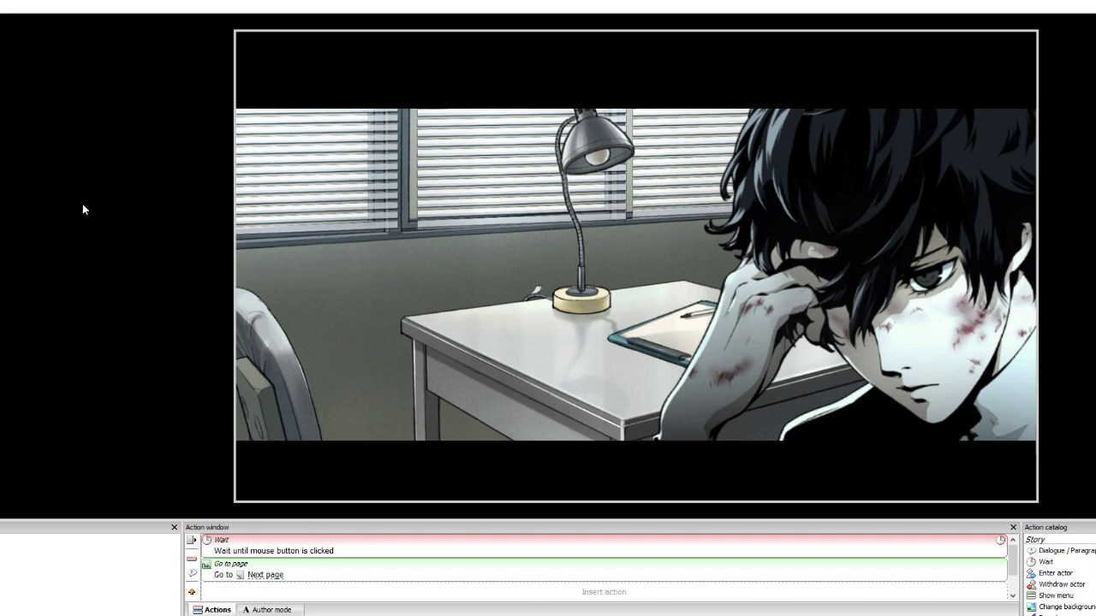
pyautogui.click(83, 208)
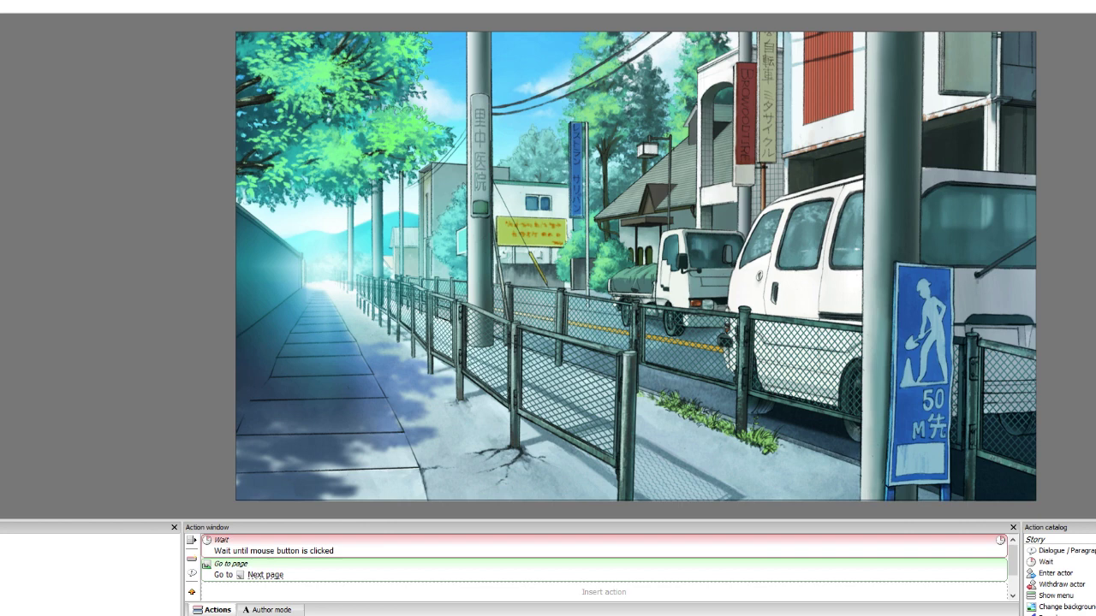
# Step: Save the visual novel project and dismiss the confirmation message
pyautogui.hotkey('ctrl', 's')
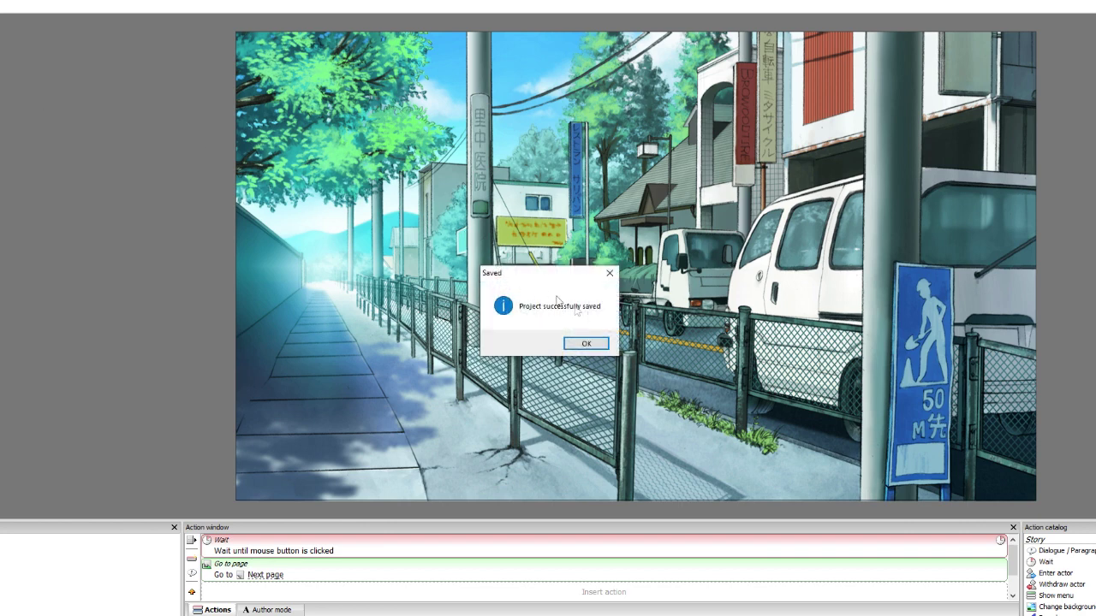
pyautogui.click(596, 343)
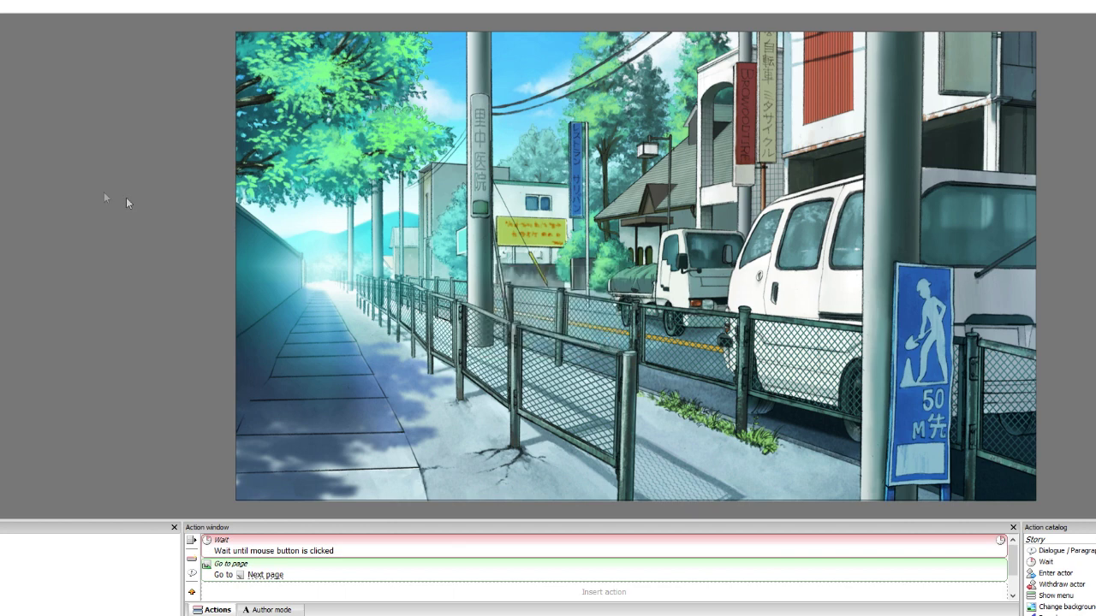